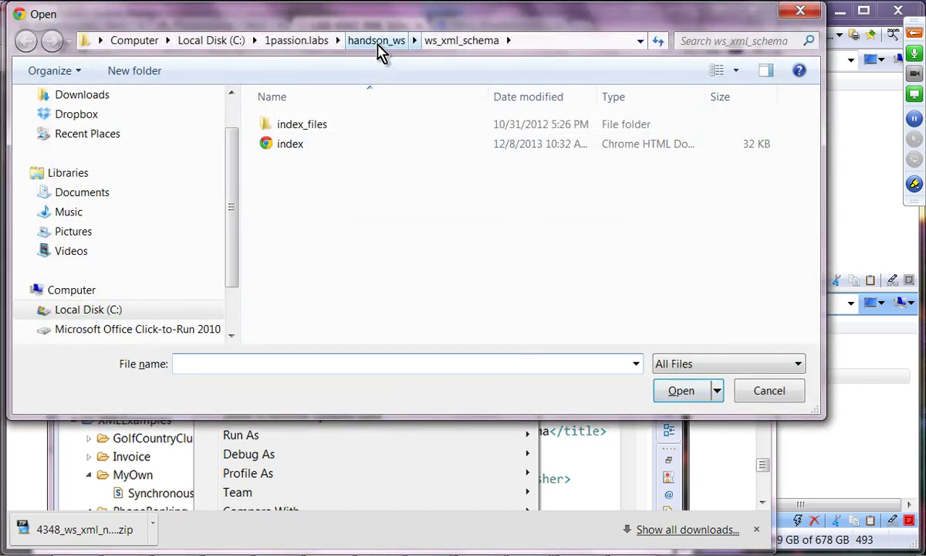
Step: Open ws_xml_xpath/index.html from the handson_ws labs folder in Chrome
click(375, 40)
double_click(543, 288)
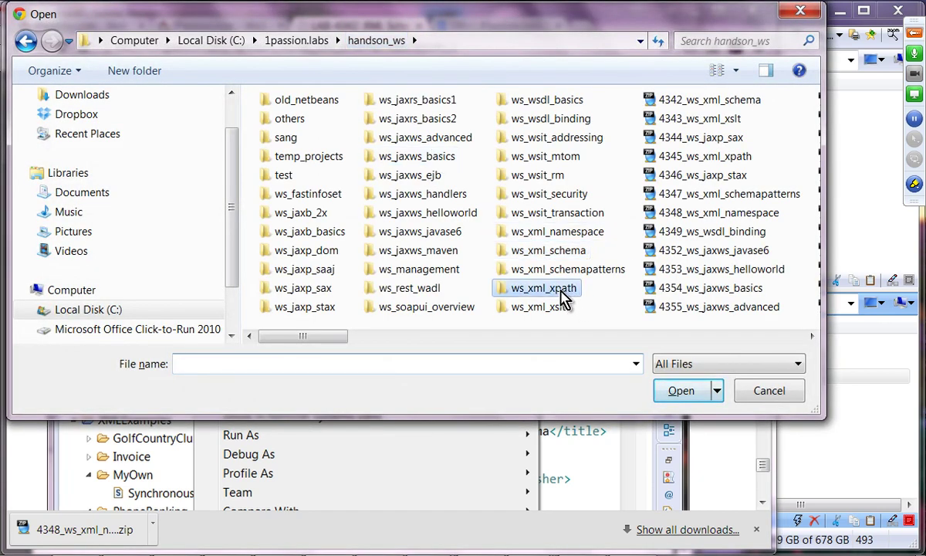
click(282, 139)
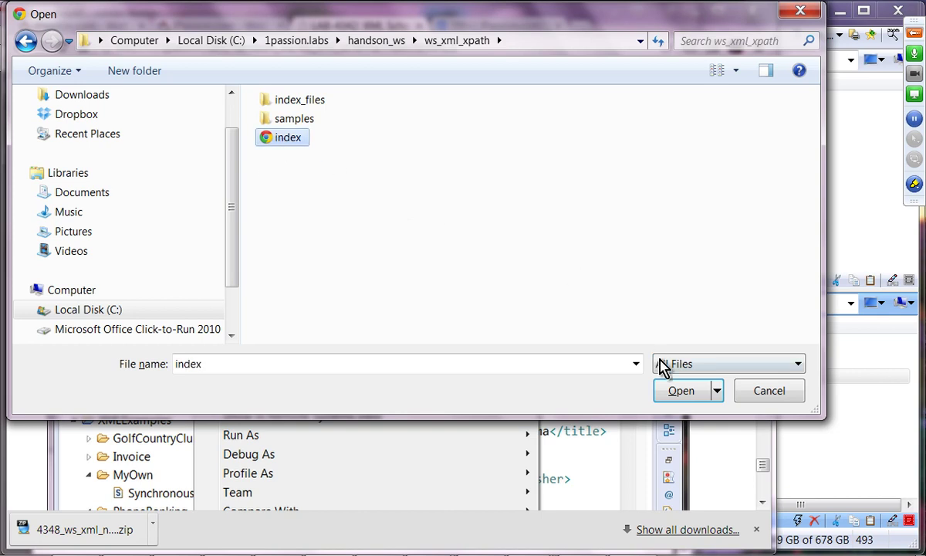
click(679, 391)
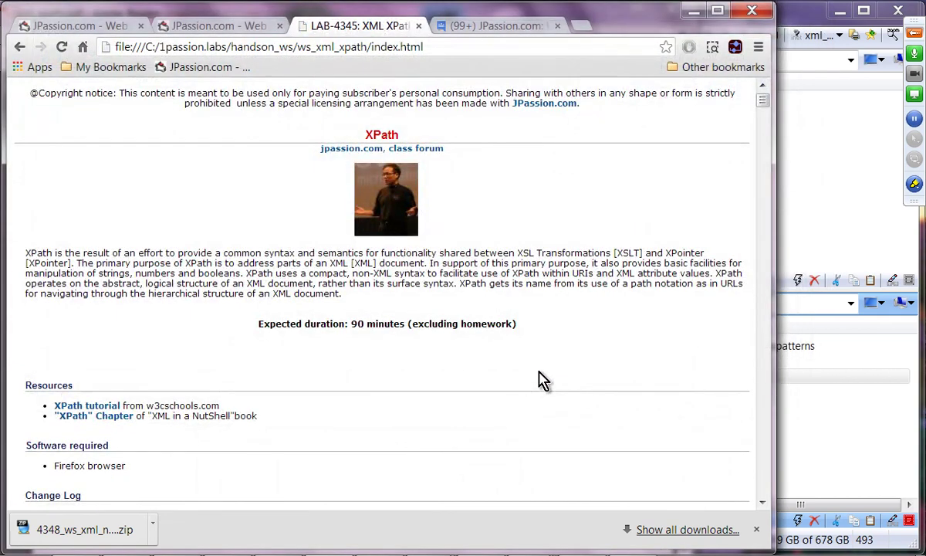
Step: Zoom the lab page to 125% and jump to Exercise 1 on installing XPath Checker
key(ctrl+plus)
key(ctrl+plus)
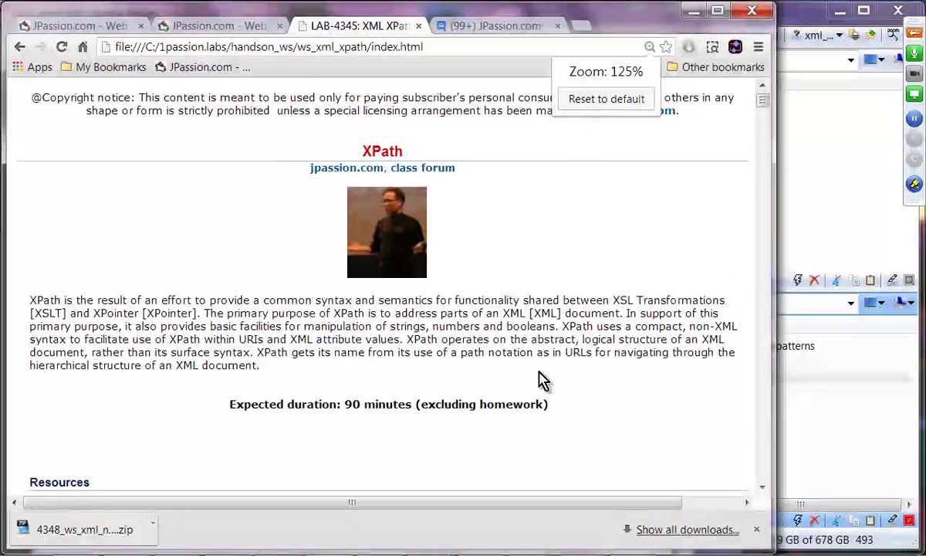
scroll(540, 379, down, 6)
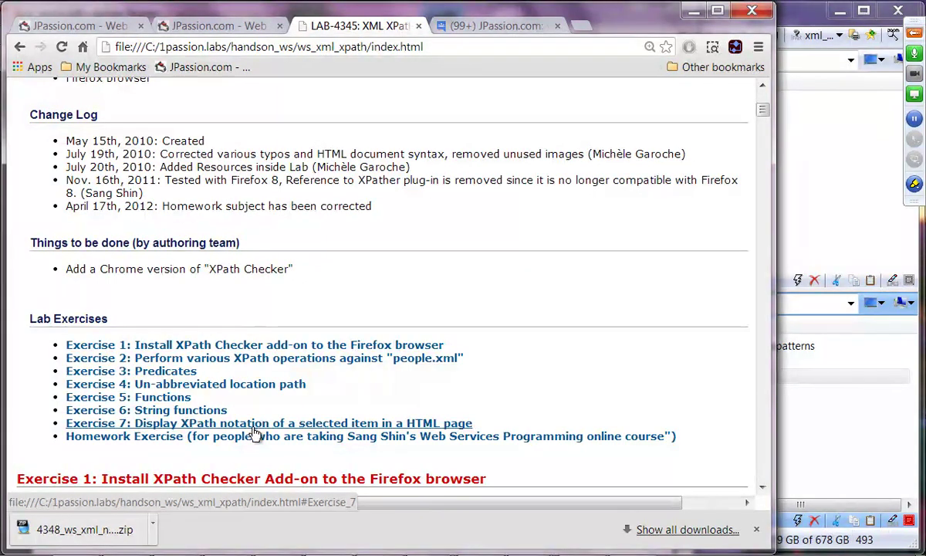
click(242, 347)
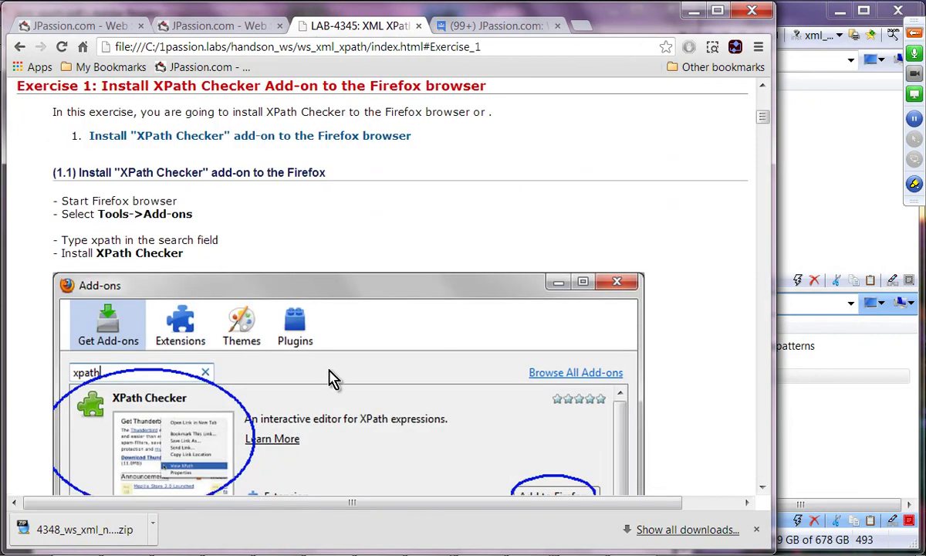
scroll(333, 379, down, 1)
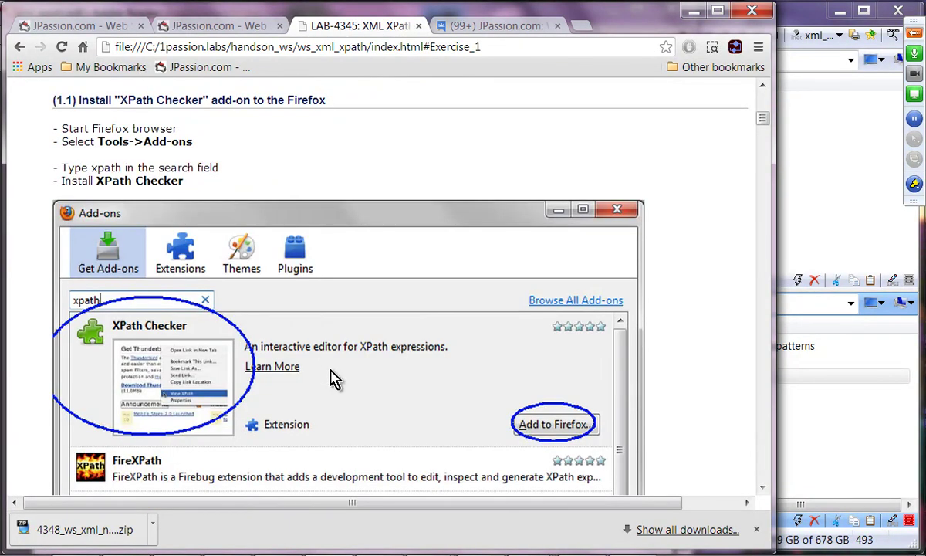
scroll(334, 378, up, 1)
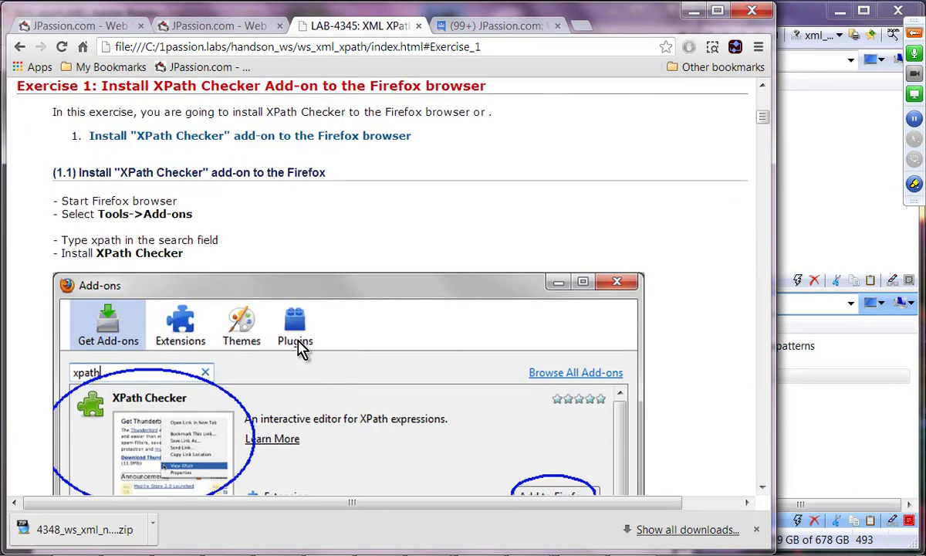
Step: Bring Firefox forward, dismiss the session-expiry warning and start a new blank tab
mouse_move(385, 542)
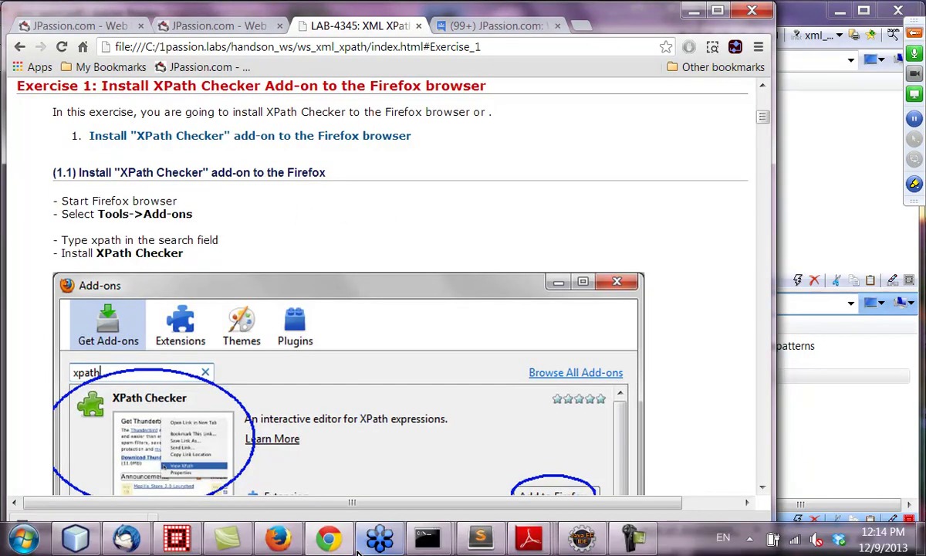
click(279, 538)
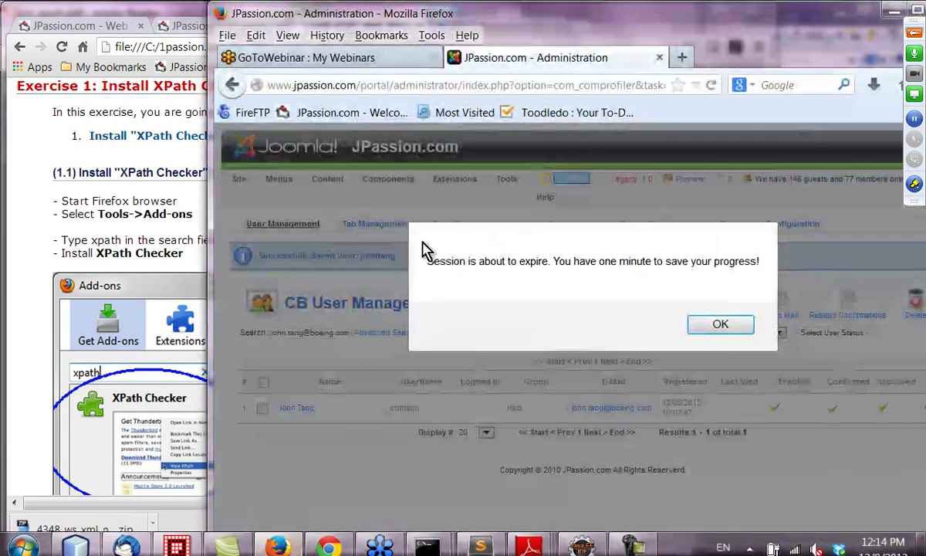
click(711, 326)
click(681, 59)
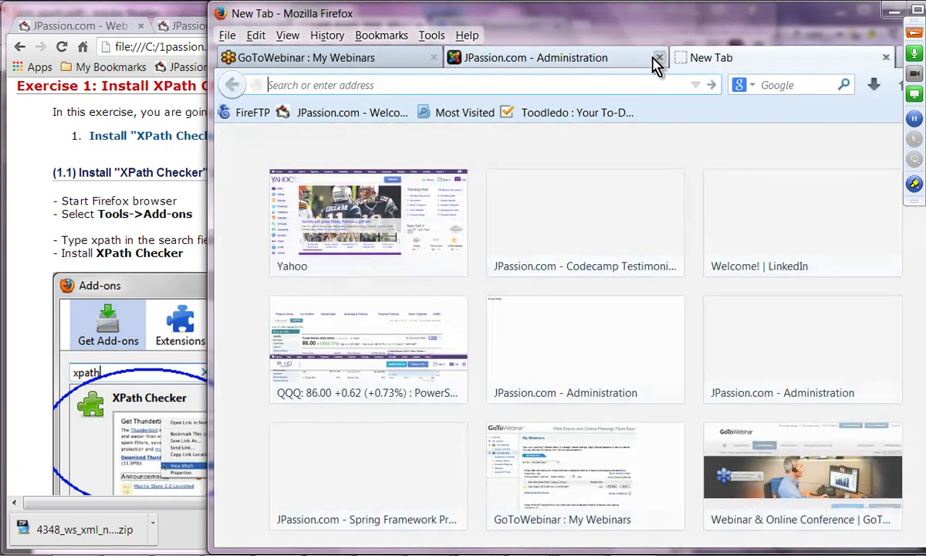
Step: In the Add-ons Manager, search all add-ons for 'XPatch Checker'
click(431, 36)
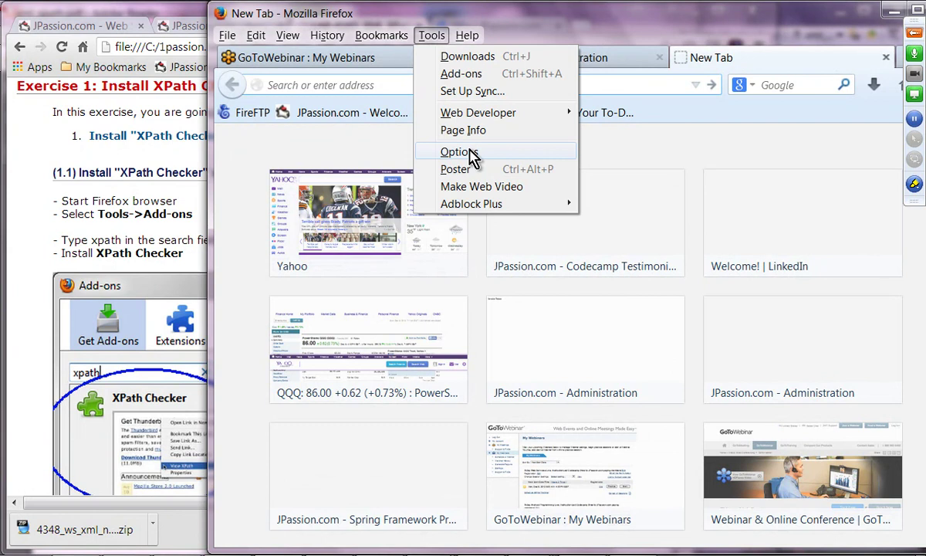
drag(577, 21, 622, 20)
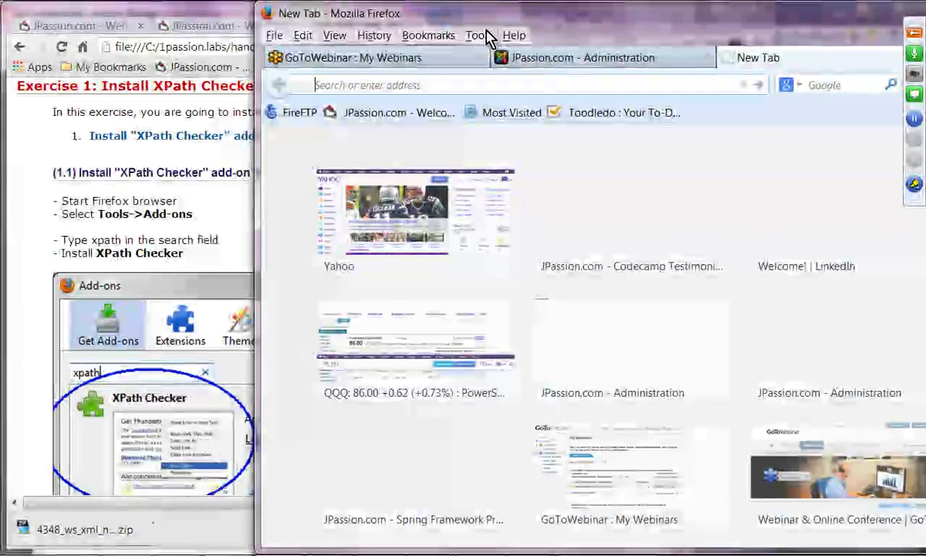
click(479, 35)
click(498, 75)
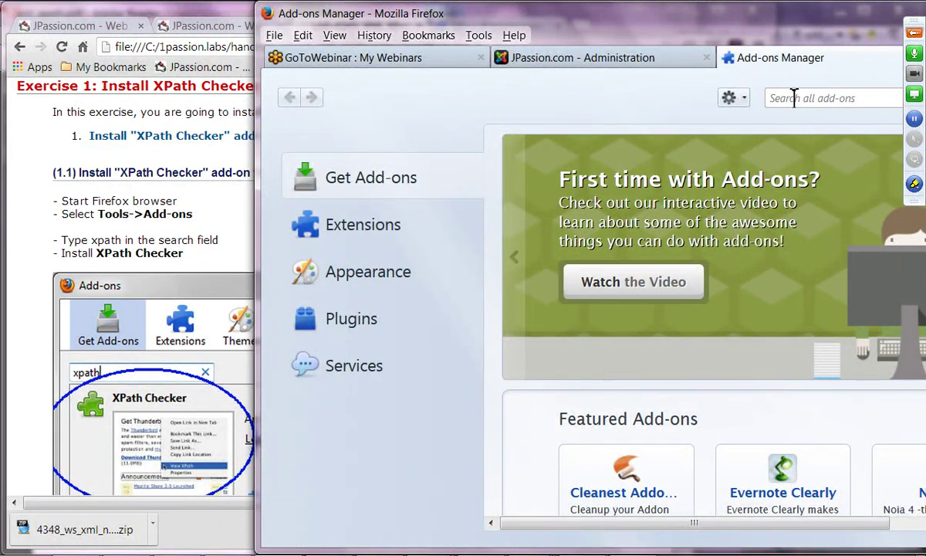
click(794, 97)
text(xPATH)
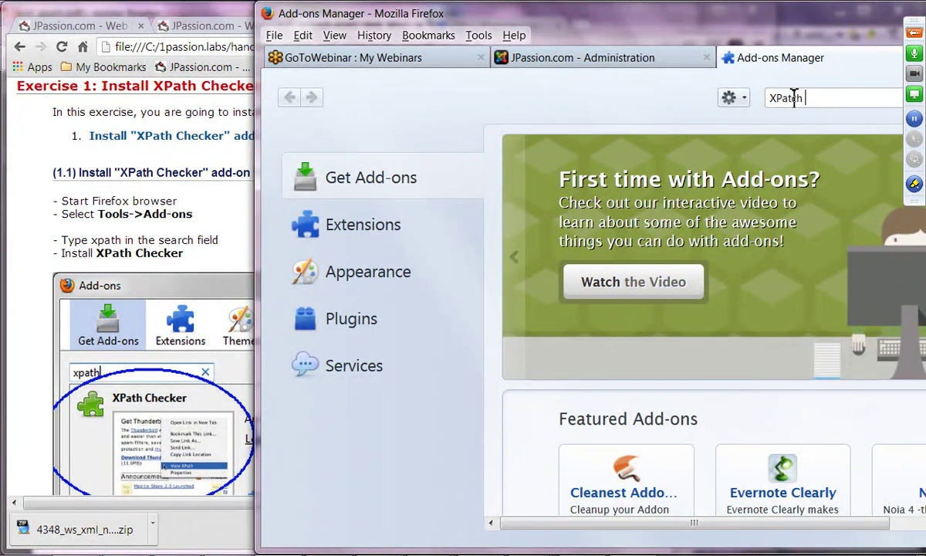
key(Return)
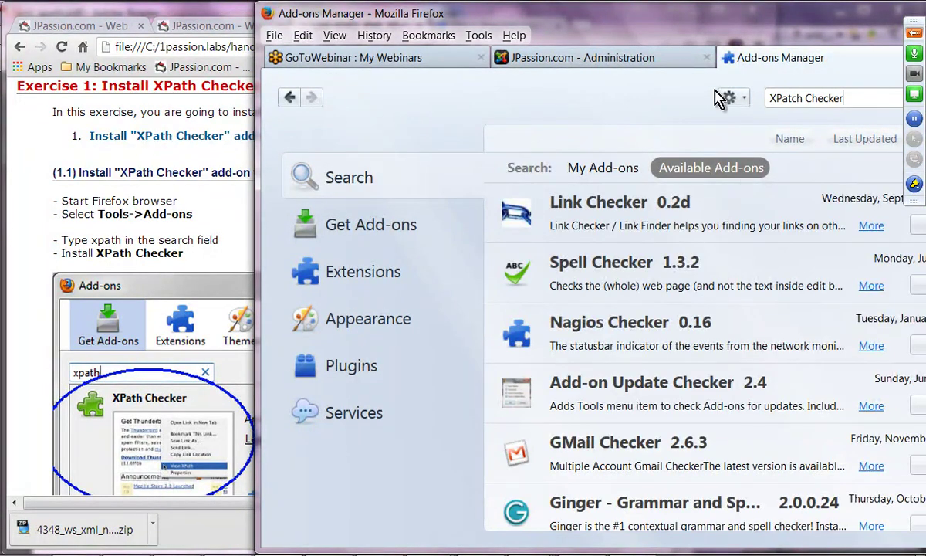
Step: Browse the add-on search results and rerun the 'XPatch Checker' search
drag(678, 42, 542, 28)
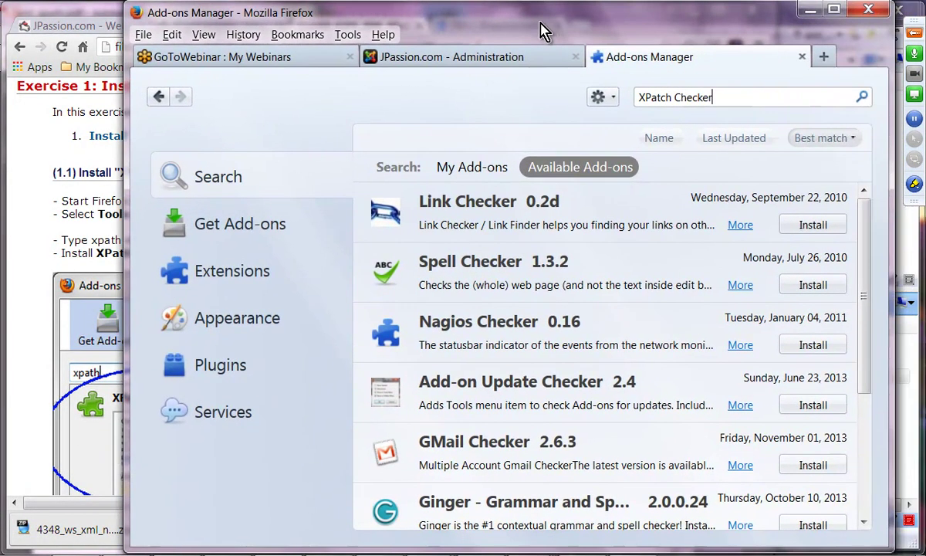
scroll(654, 356, down, 1)
scroll(654, 357, down, 2)
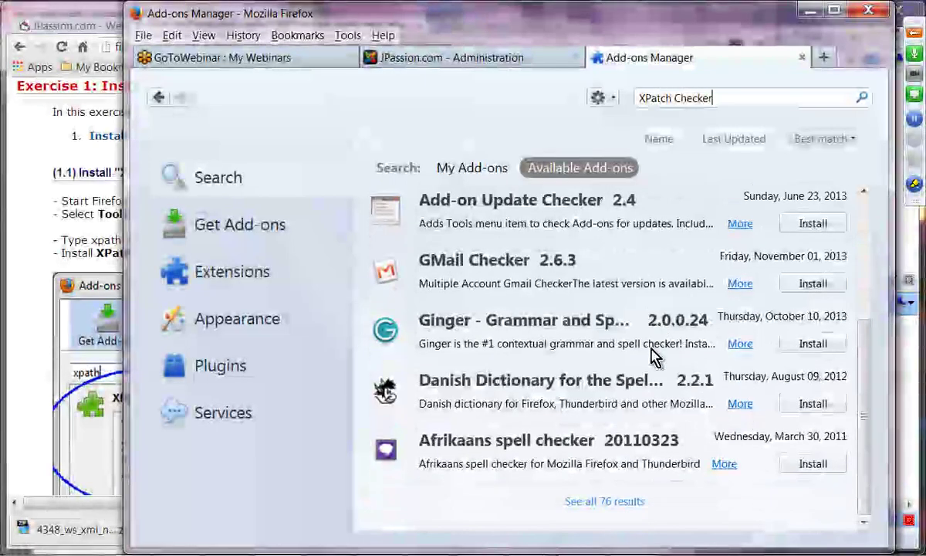
scroll(654, 356, up, 3)
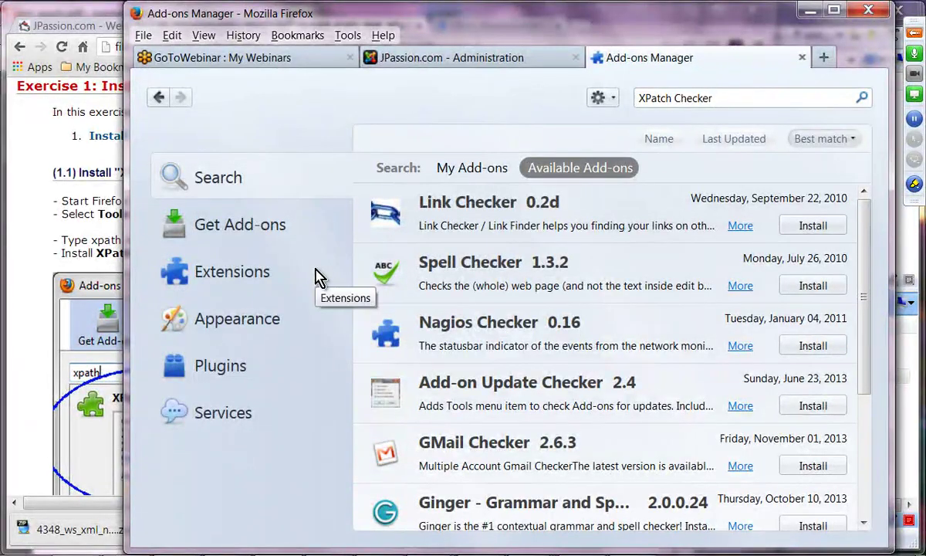
click(261, 238)
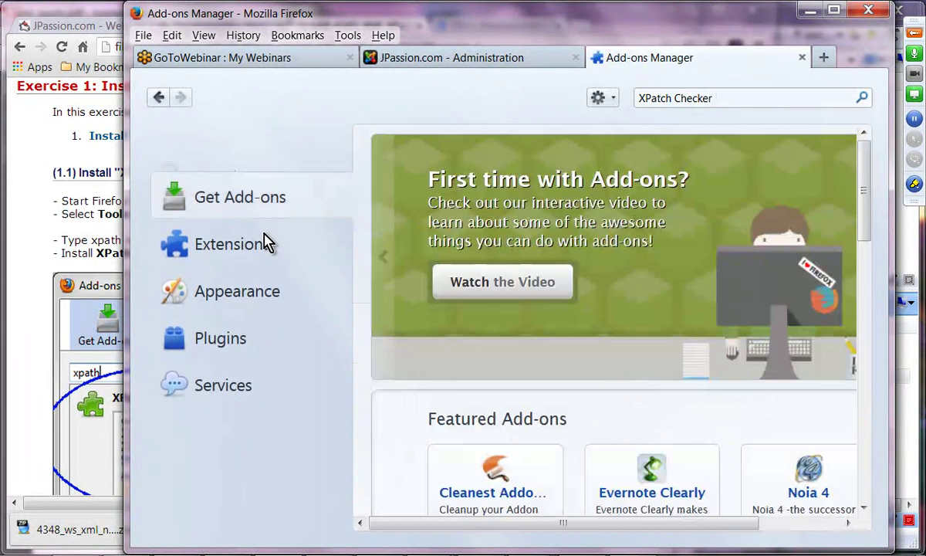
click(841, 104)
click(863, 100)
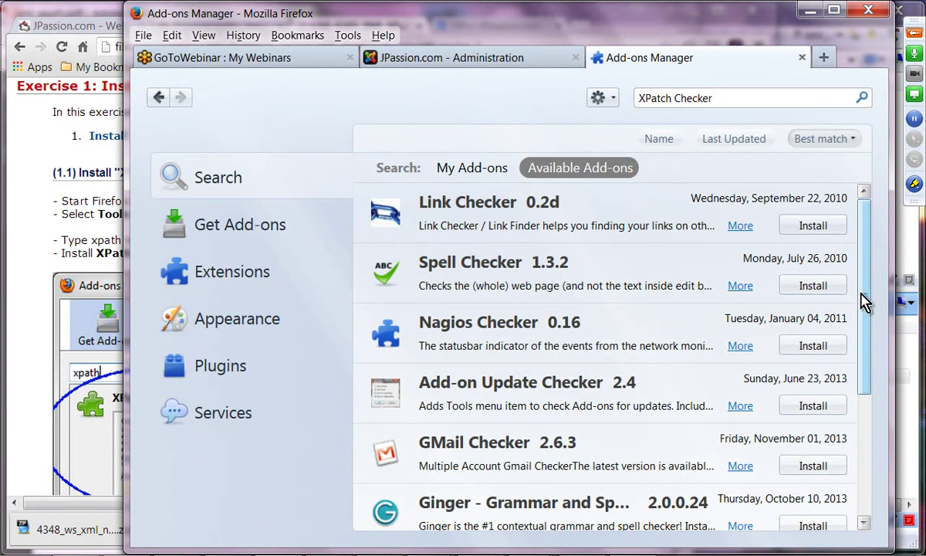
drag(869, 312, 839, 463)
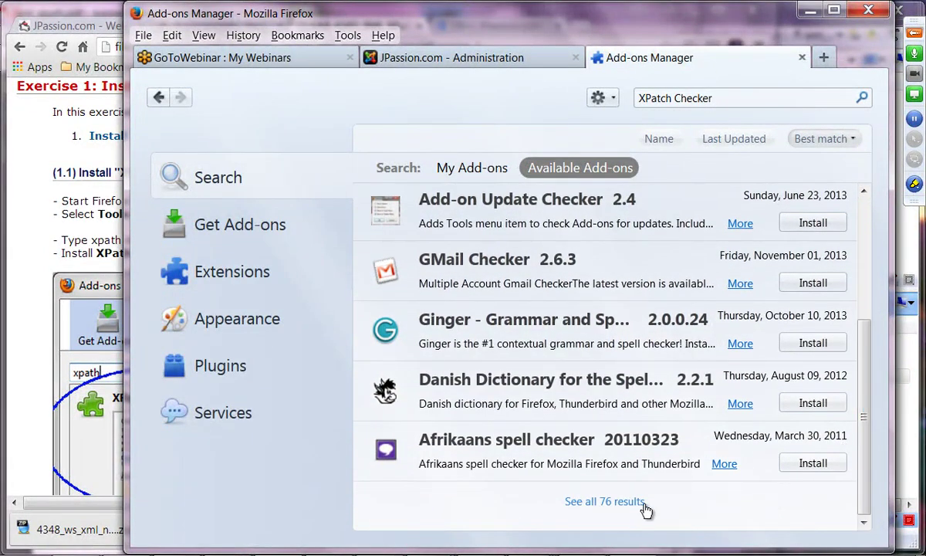
Step: Show all 76 results on addons.mozilla.org and find 'xpath' to locate XPath Checker
click(606, 501)
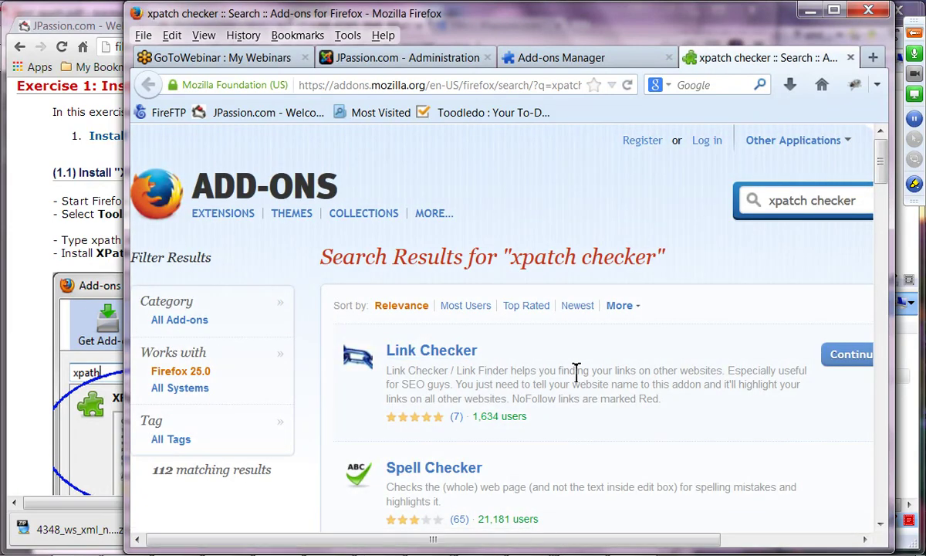
scroll(574, 374, down, 4)
scroll(576, 373, down, 5)
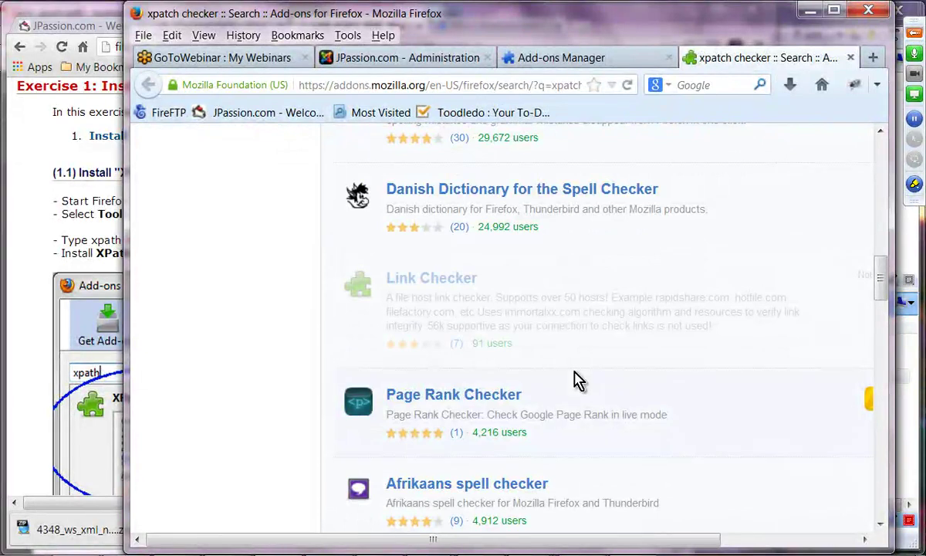
key(ctrl+f)
text(xp)
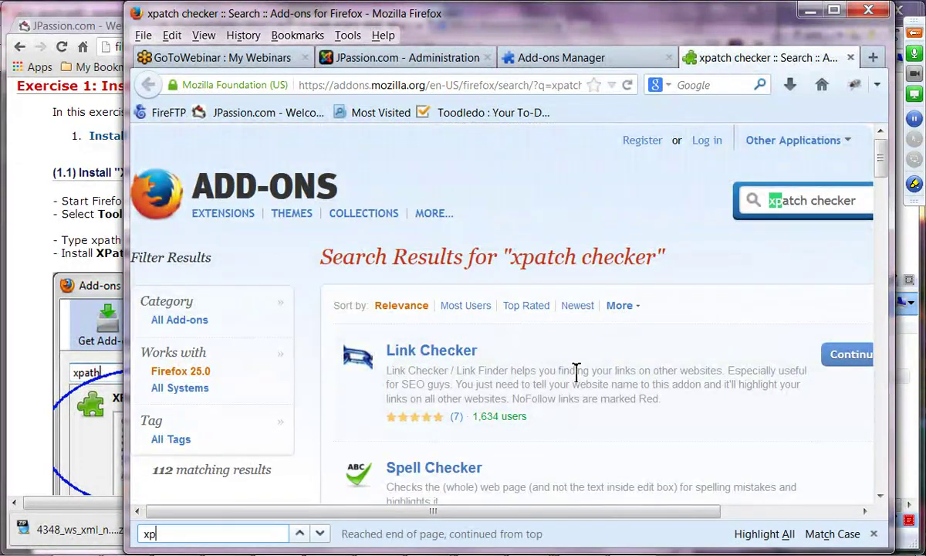
text(ath)
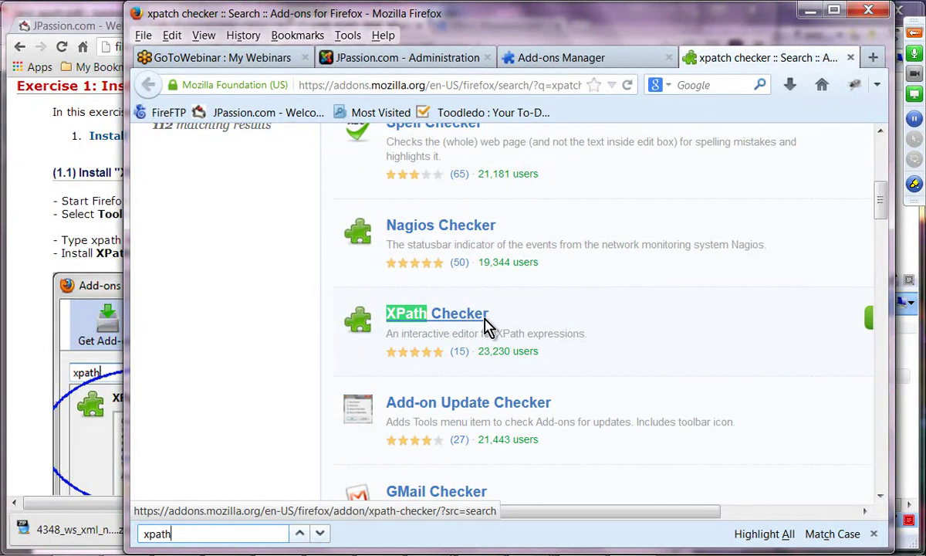
click(40, 360)
Step: Return to the Lab Exercises list in Chrome and jump to Exercise 7 on displaying XPath
scroll(41, 360, down, 7)
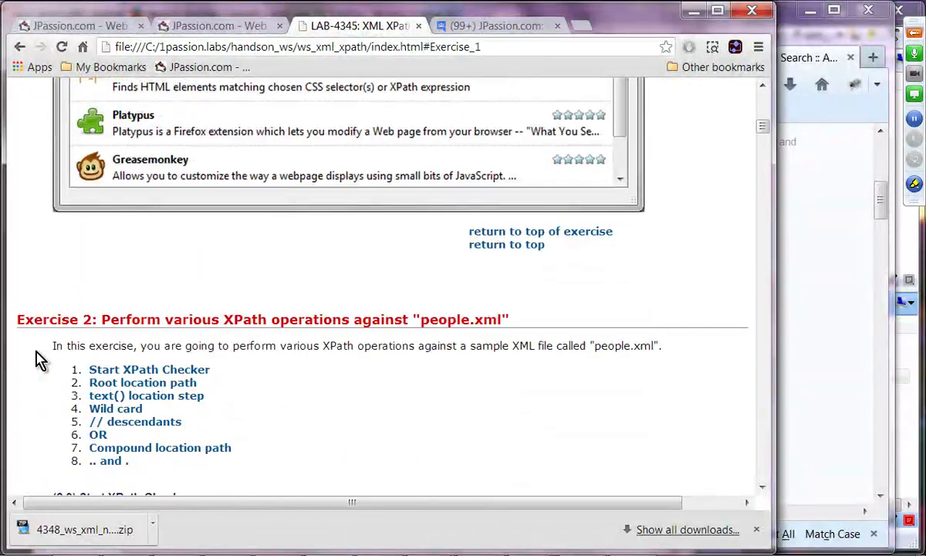
scroll(40, 360, up, 2)
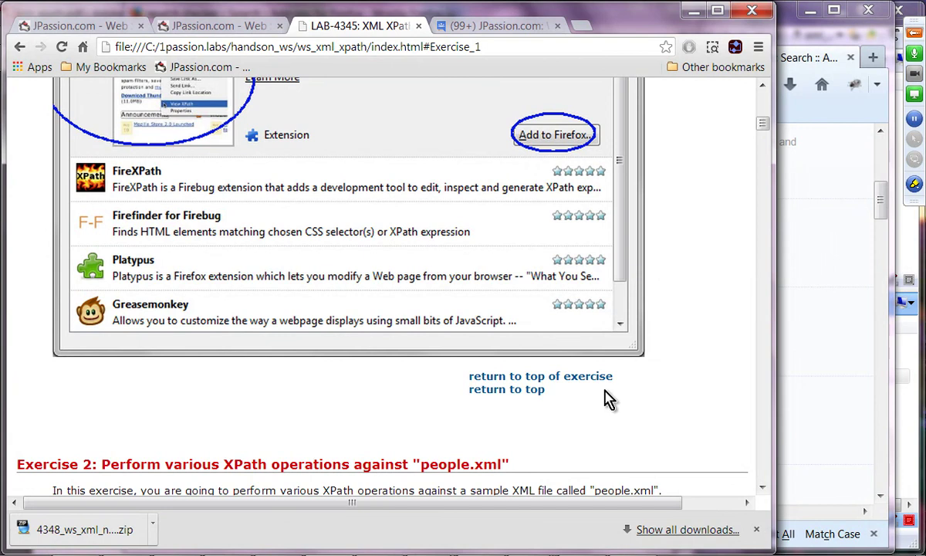
click(527, 391)
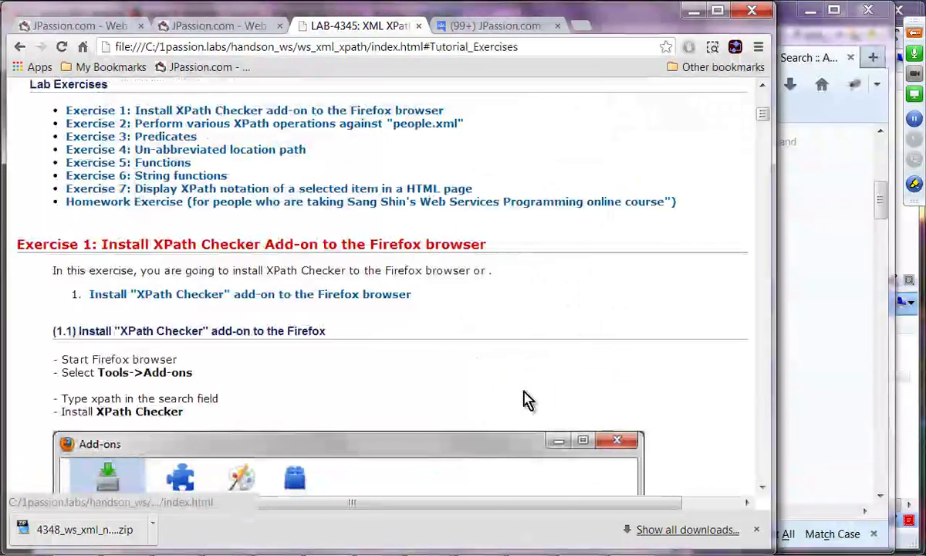
click(151, 191)
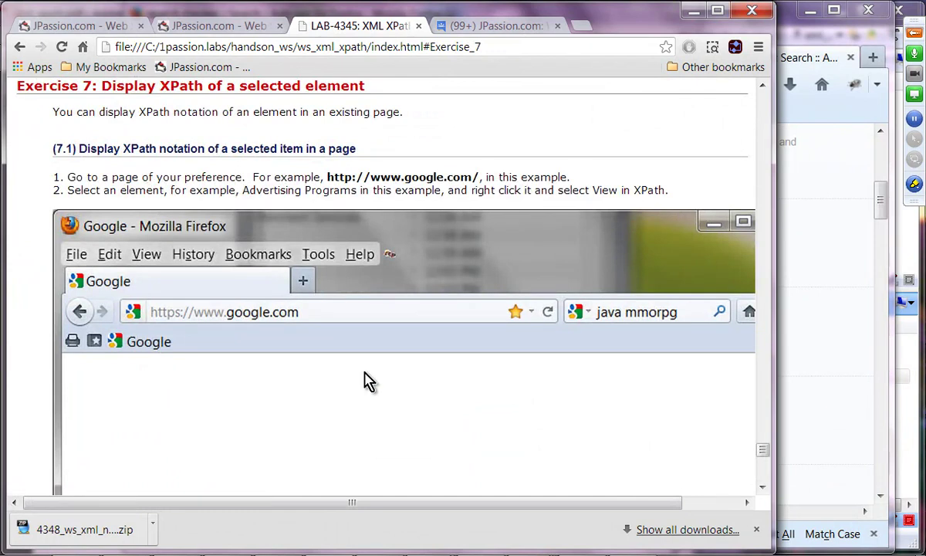
Step: Read through Exercise 7's steps down to the Homework Exercise
scroll(367, 380, down, 2)
scroll(367, 380, down, 1)
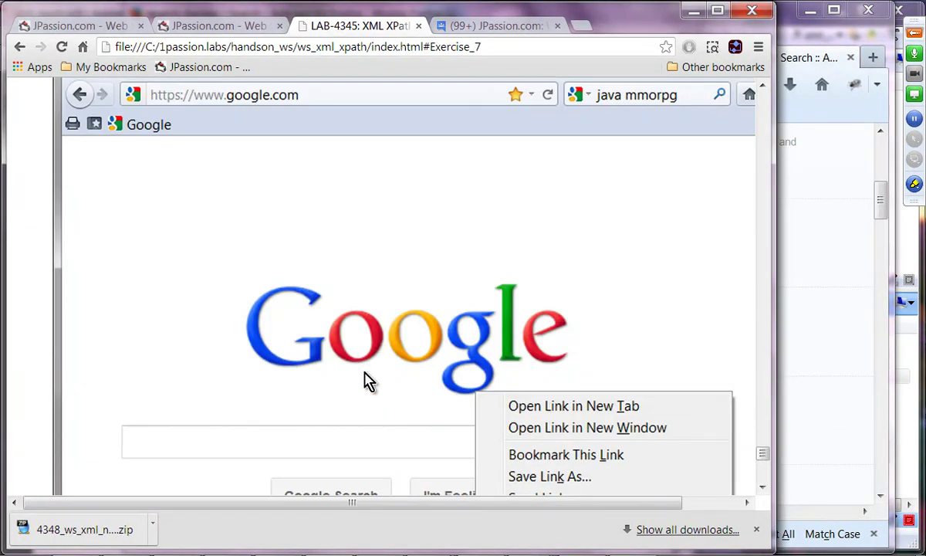
scroll(366, 381, down, 3)
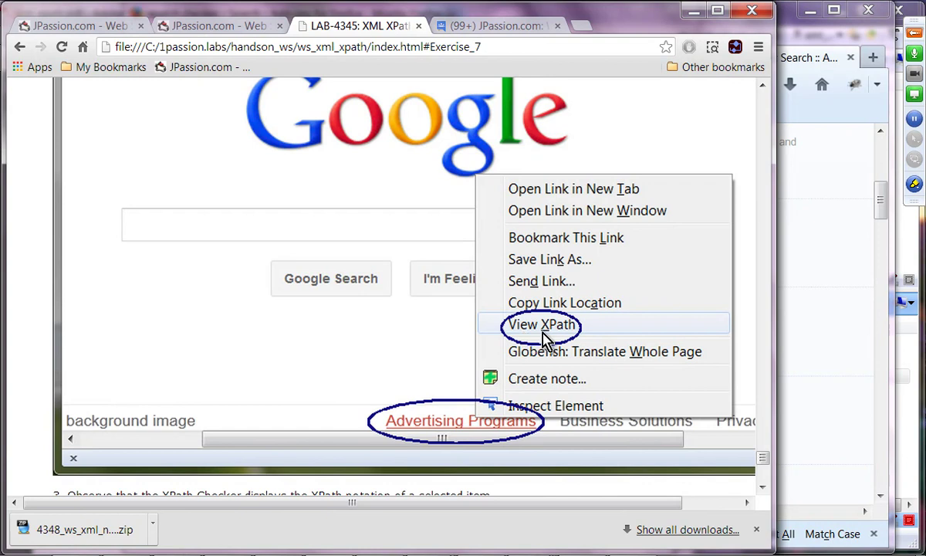
scroll(438, 427, down, 2)
scroll(347, 409, down, 1)
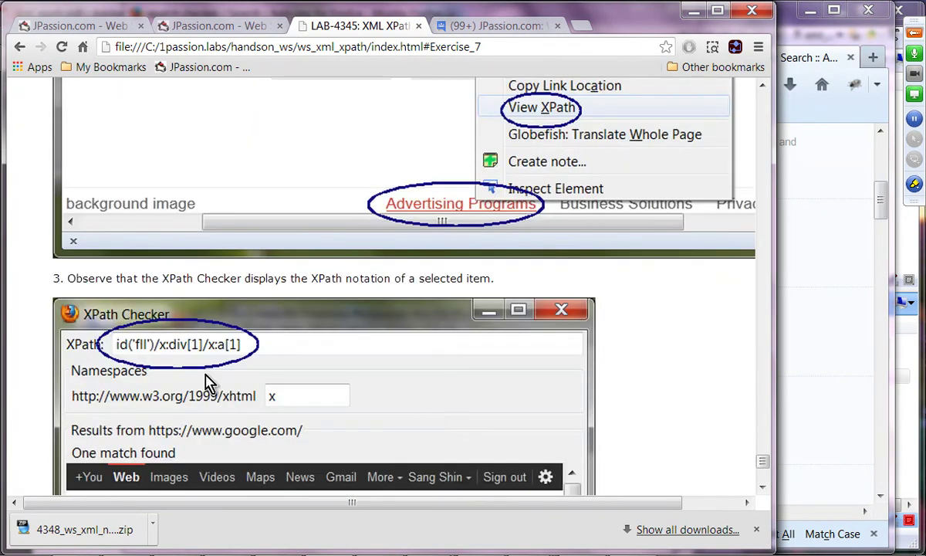
scroll(220, 432, down, 3)
scroll(232, 428, down, 3)
scroll(234, 424, up, 1)
click(847, 400)
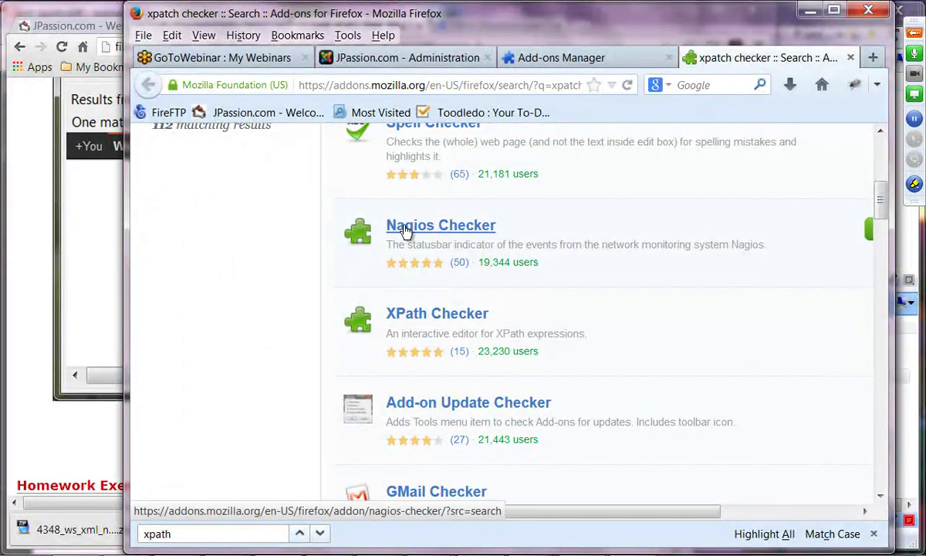
Step: View the Nagios Checker link's XPath in XPath Checker, which reports one match
right_click(439, 232)
click(498, 346)
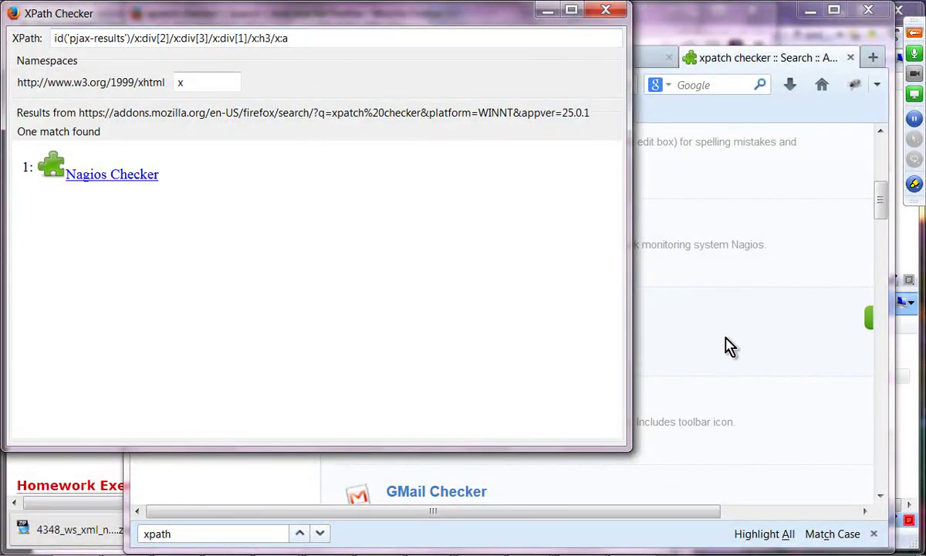
click(671, 310)
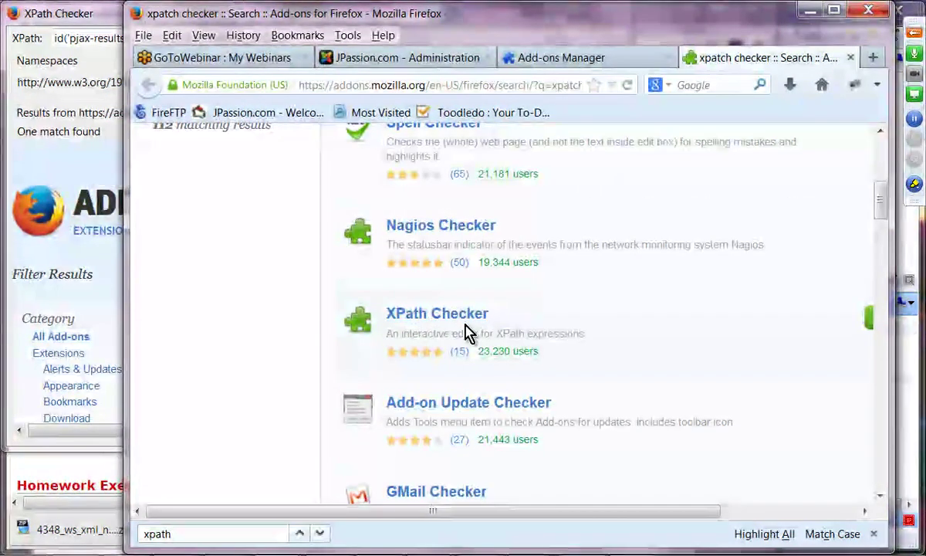
drag(89, 20, 335, 37)
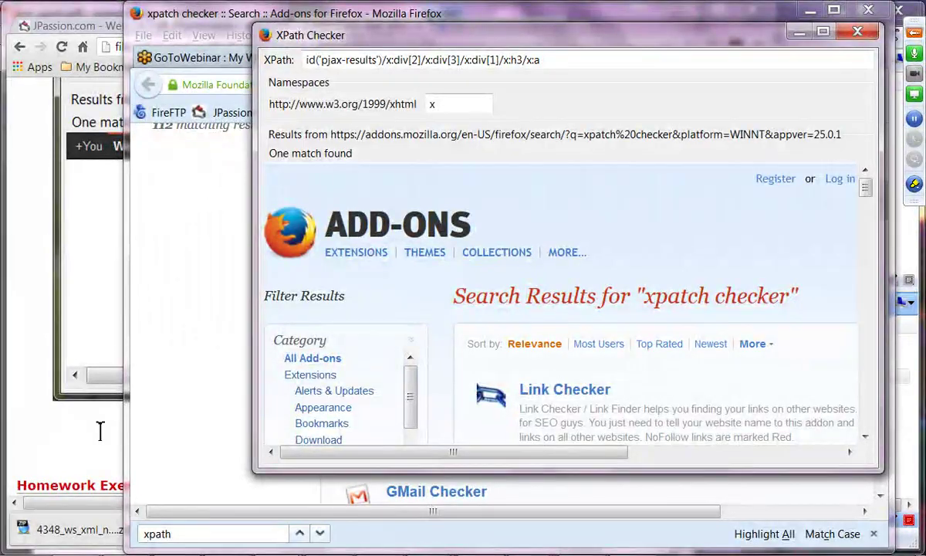
click(102, 434)
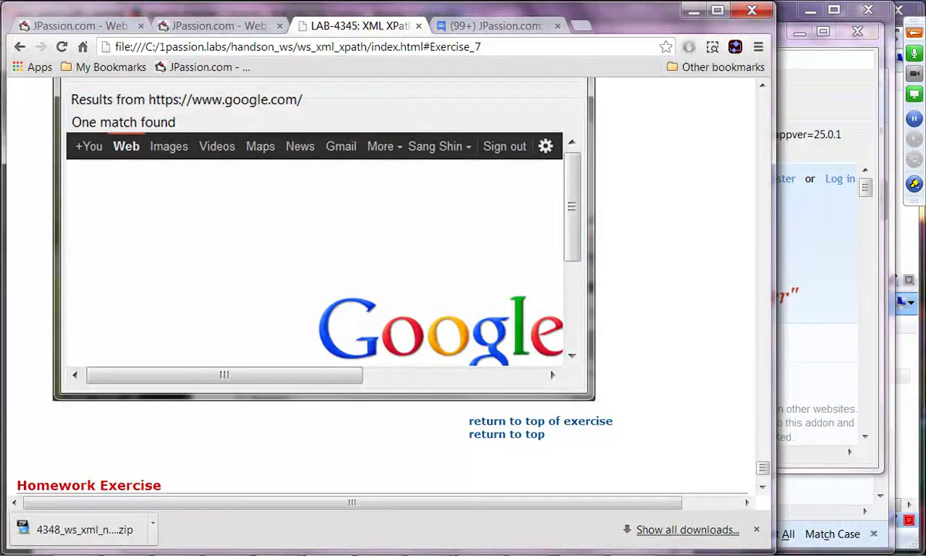
Step: Bring up xml_xpath.pdf, go full screen and advance to slide 9, 'XPath Node'
mouse_move(236, 534)
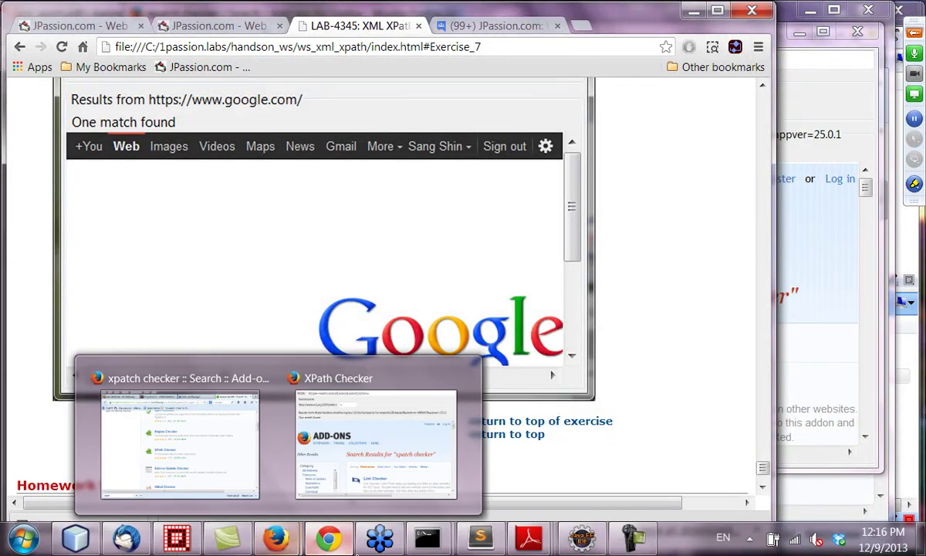
mouse_move(528, 542)
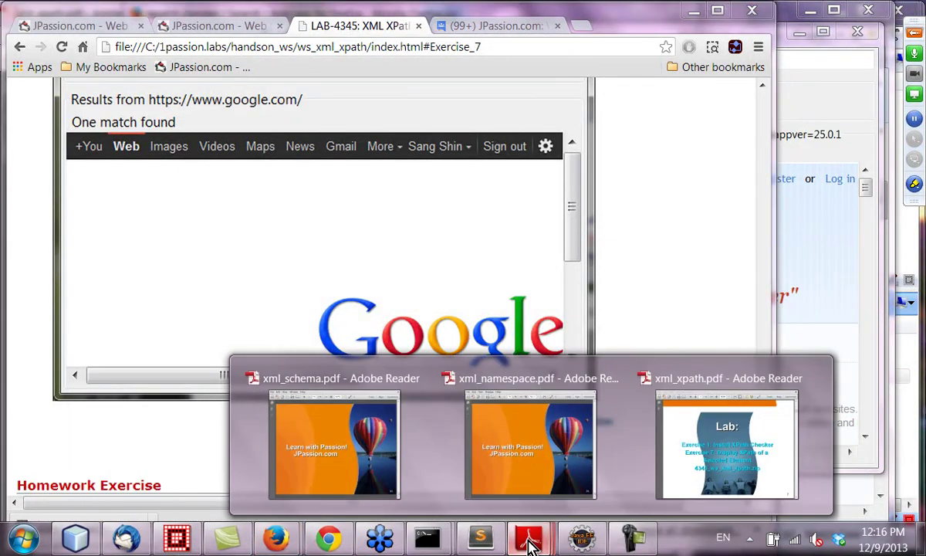
click(691, 493)
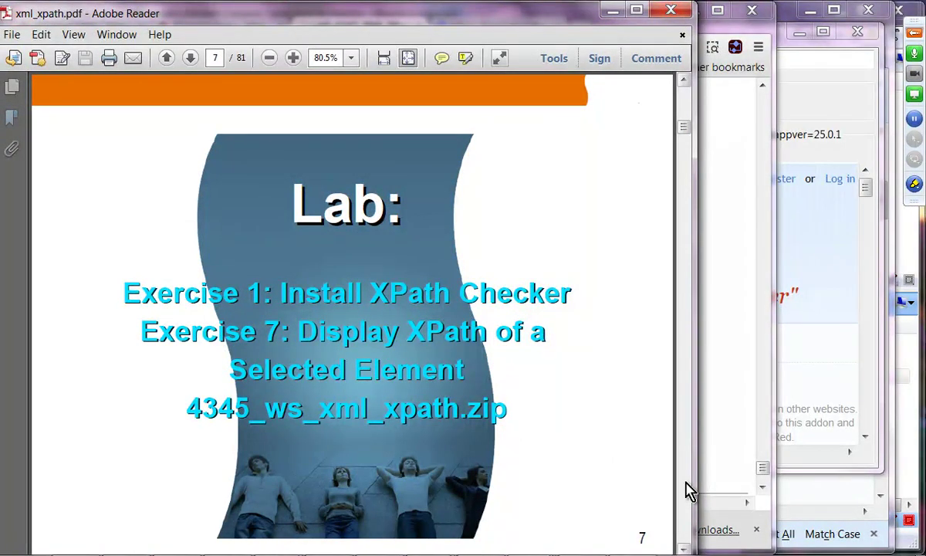
key(Page_Down)
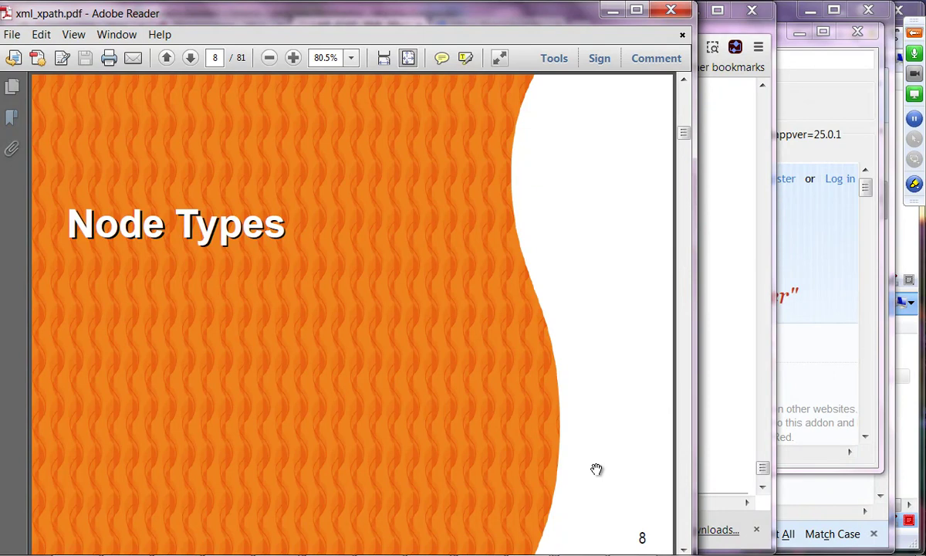
key(ctrl+l)
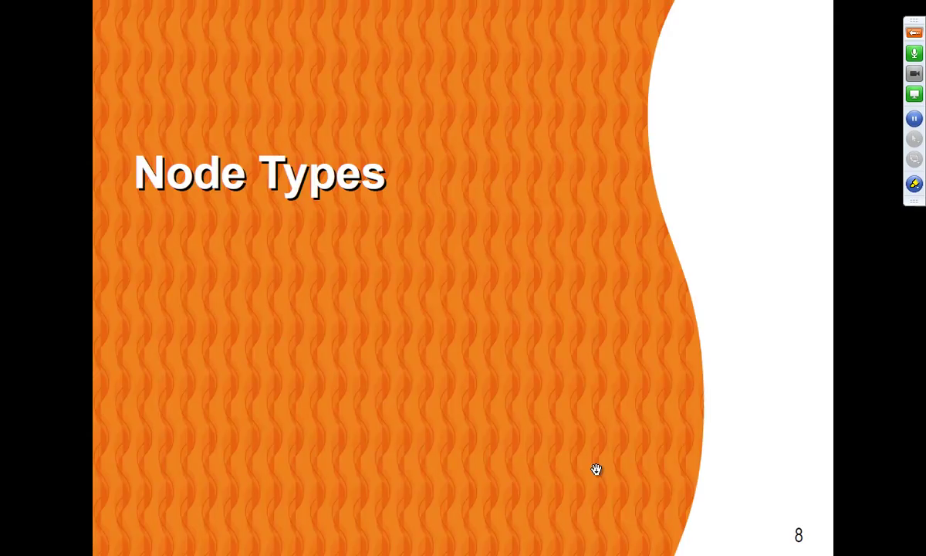
click(596, 468)
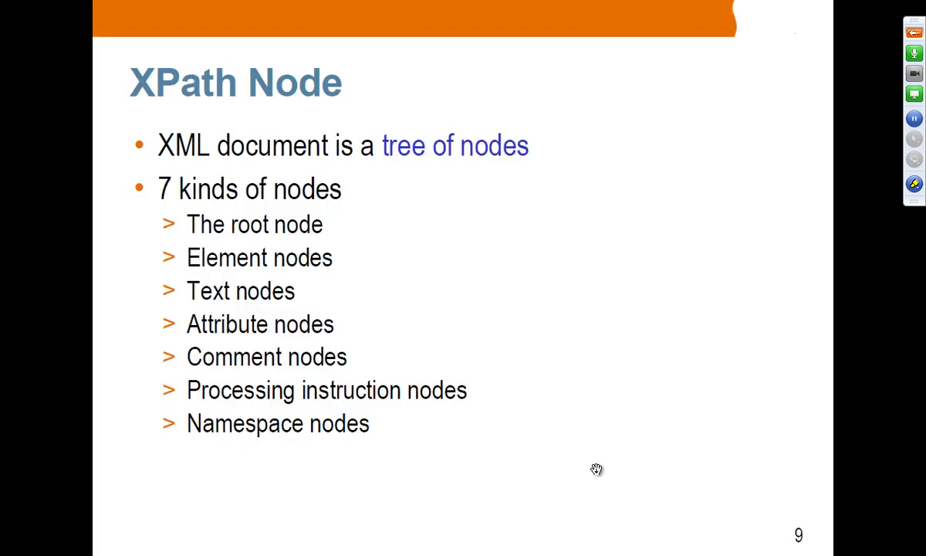